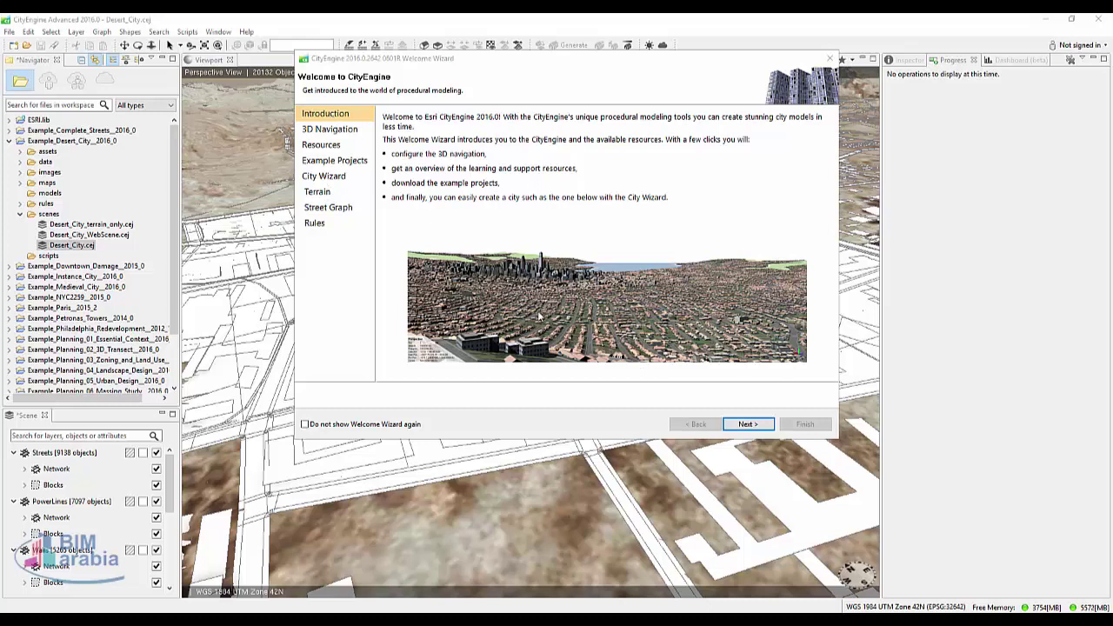
# Step: Advance the Welcome Wizard from Introduction to the Setup 3D Navigation page
pyautogui.click(748, 425)
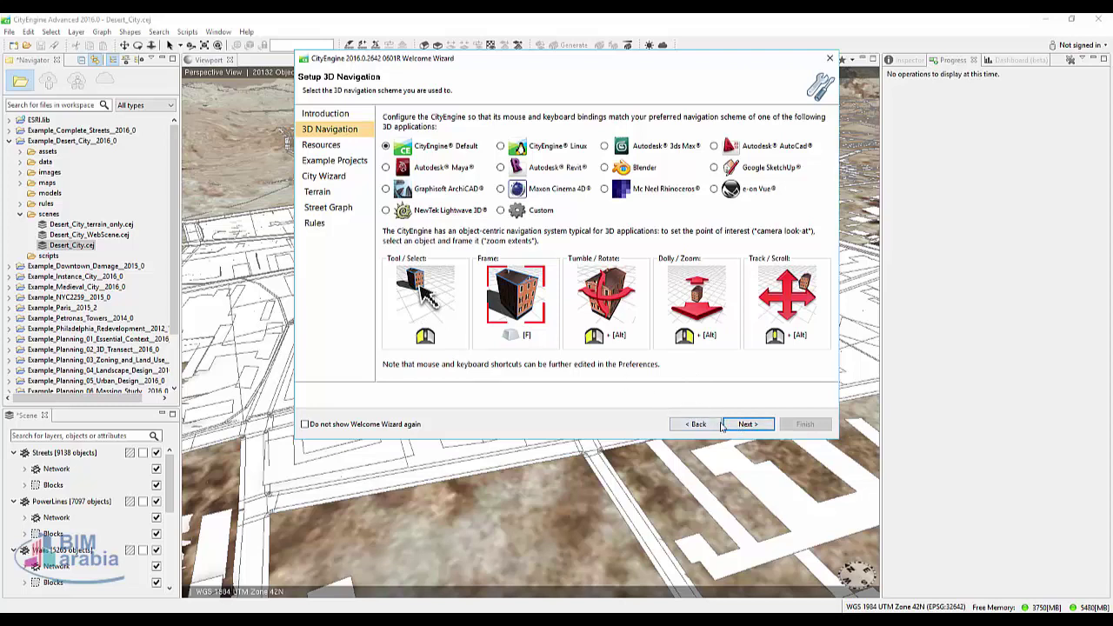
# Step: Skip through the Resources and Example Projects pages to reach the City Wizard page
pyautogui.click(742, 426)
pyautogui.click(742, 427)
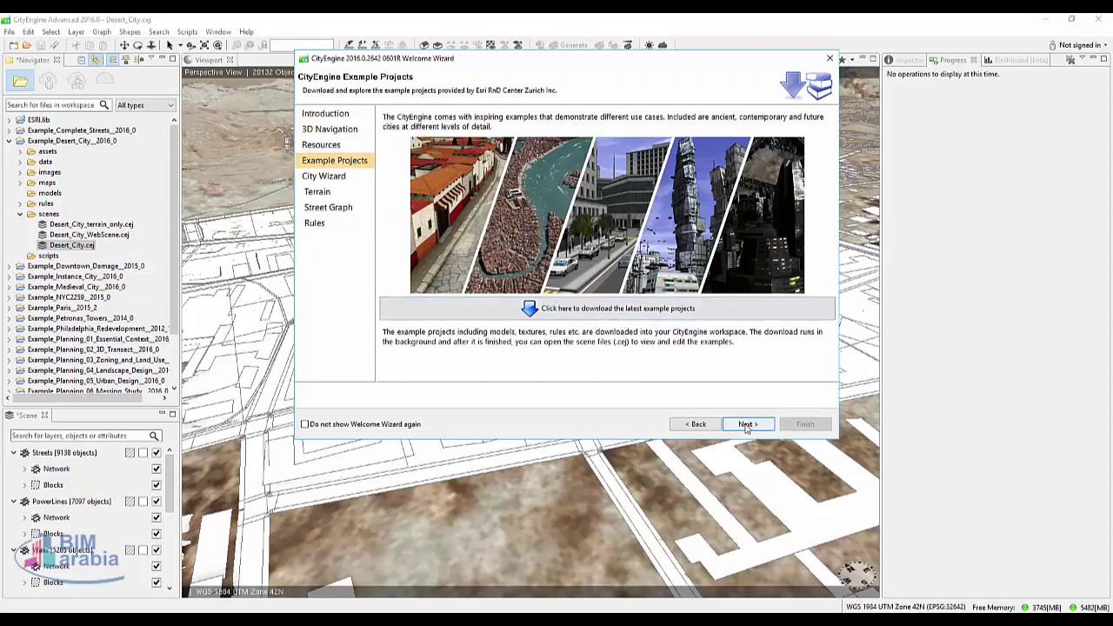
pyautogui.click(745, 426)
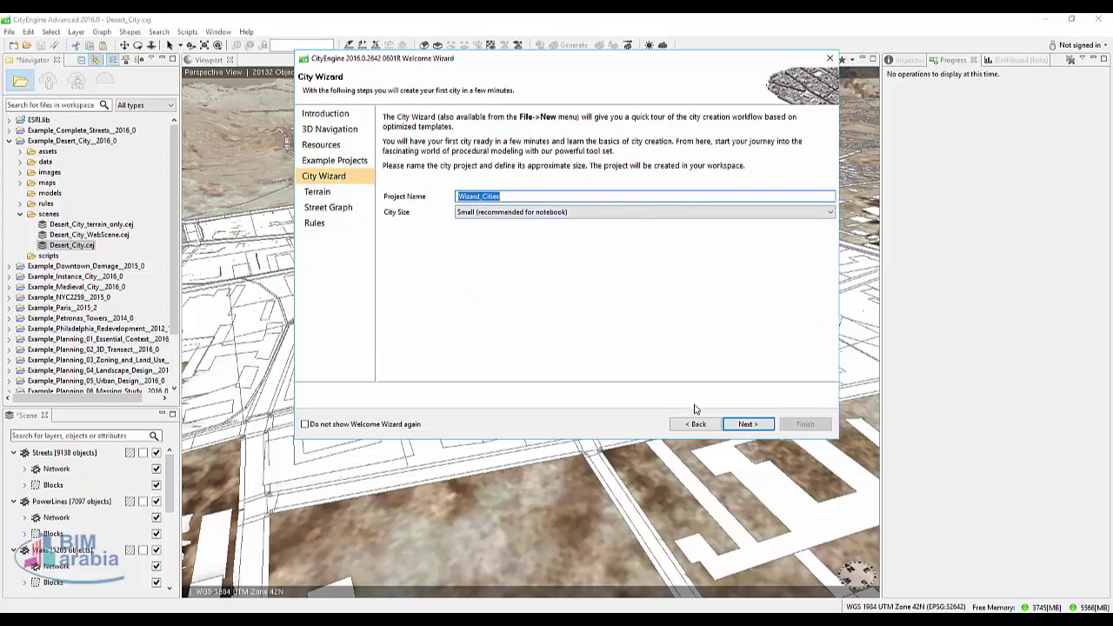
# Step: Keep the default project, terrain and streets, pick International City rules, and finish the wizard
pyautogui.click(740, 426)
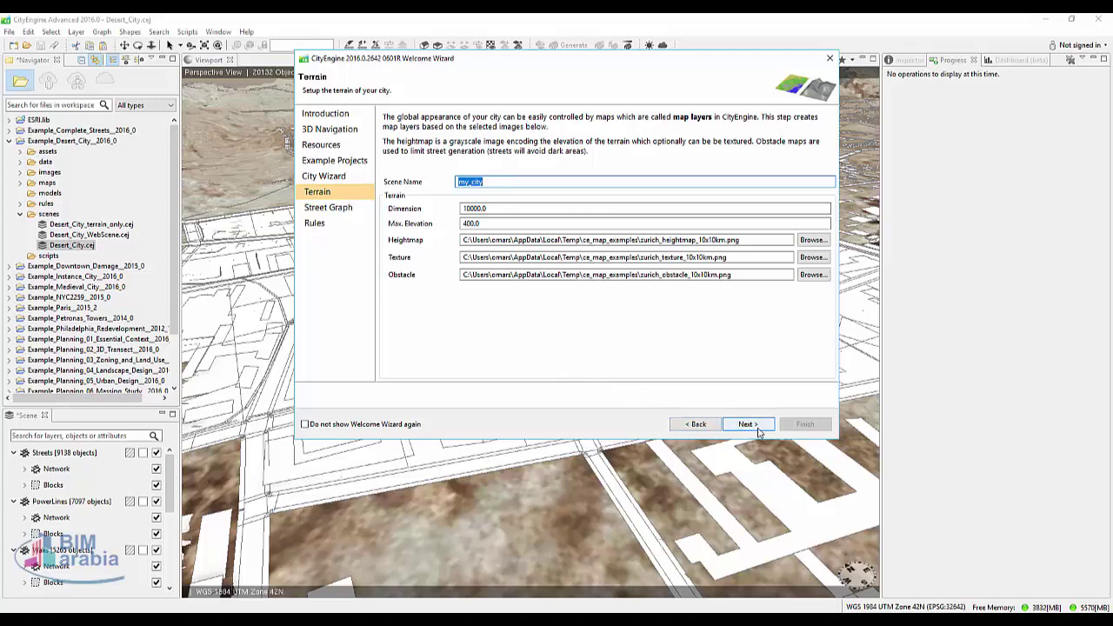
pyautogui.click(758, 430)
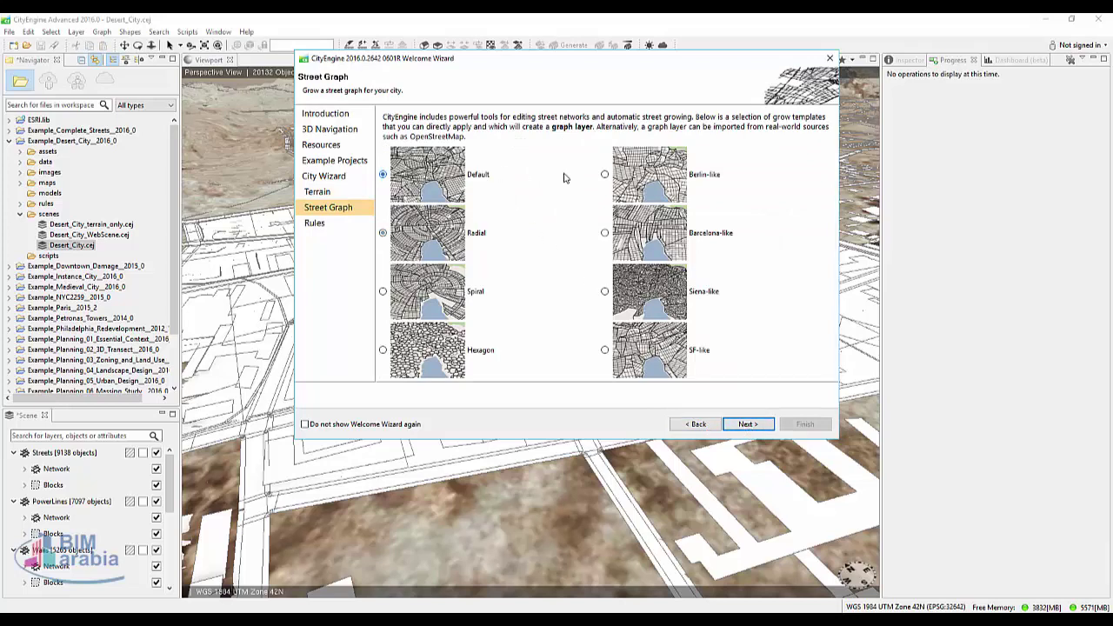
pyautogui.click(740, 430)
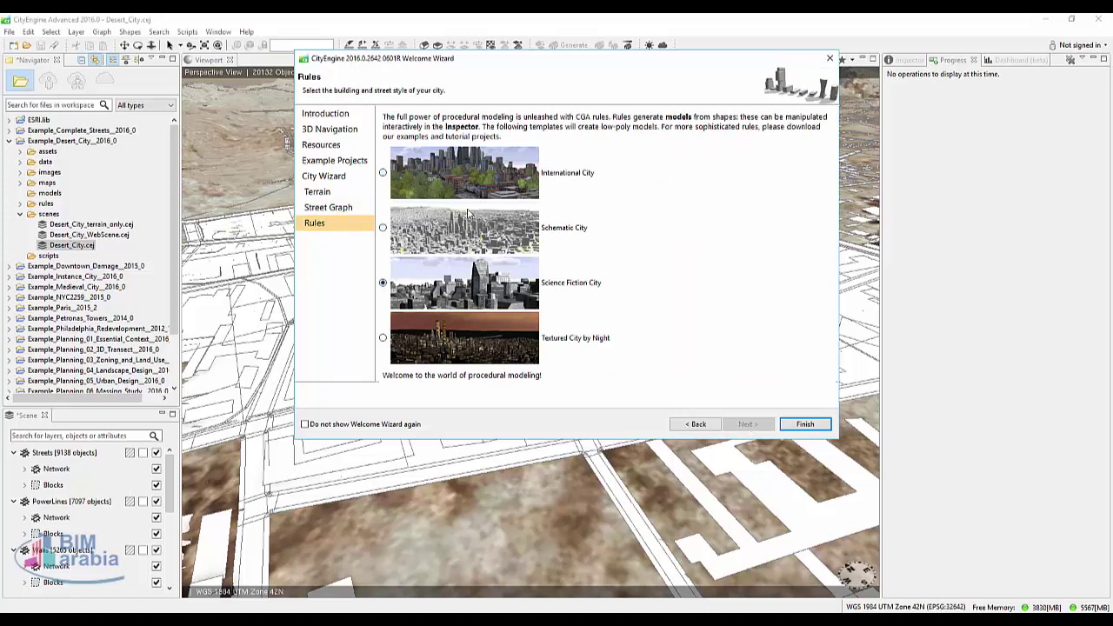
pyautogui.click(453, 171)
pyautogui.click(788, 425)
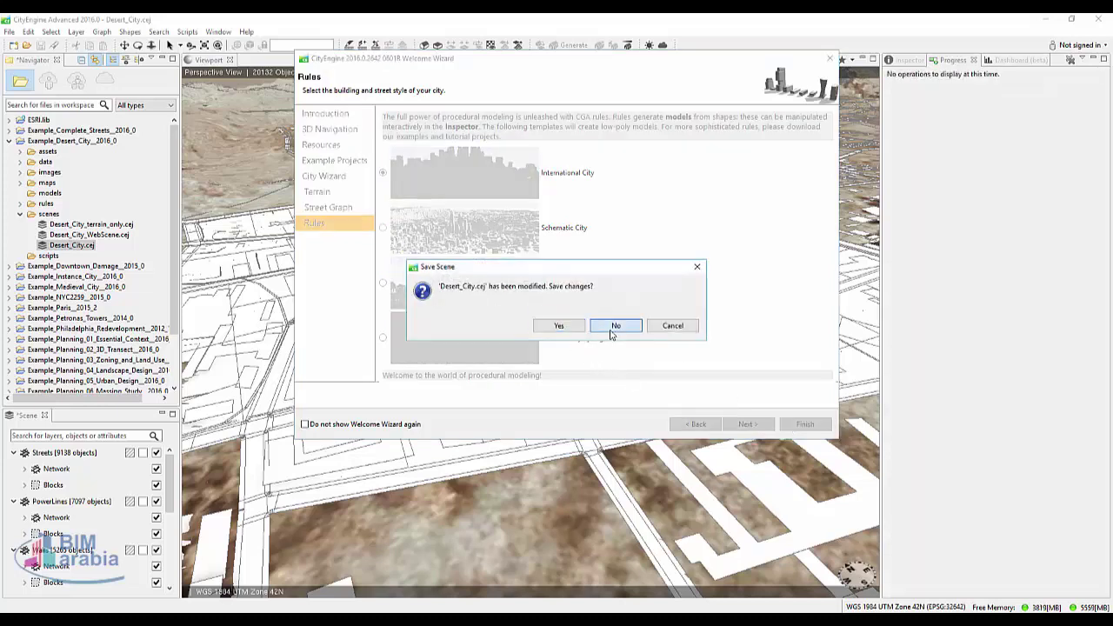
# Step: Decline saving Desert_City.cej and let the International City2.cej scene generate
pyautogui.click(614, 327)
pyautogui.click(611, 328)
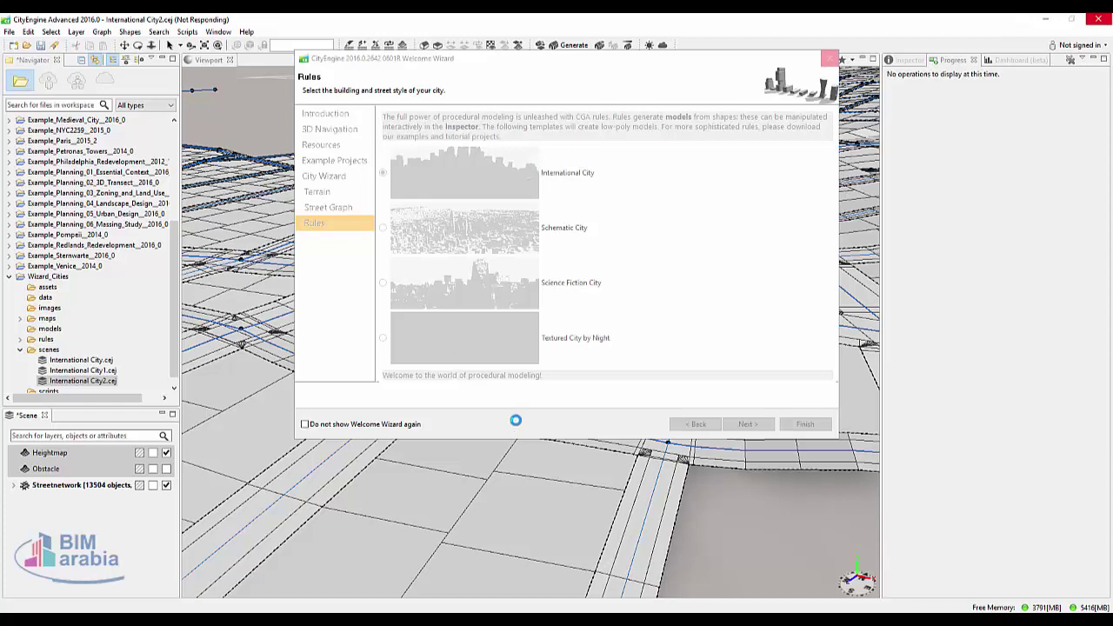
pyautogui.click(550, 342)
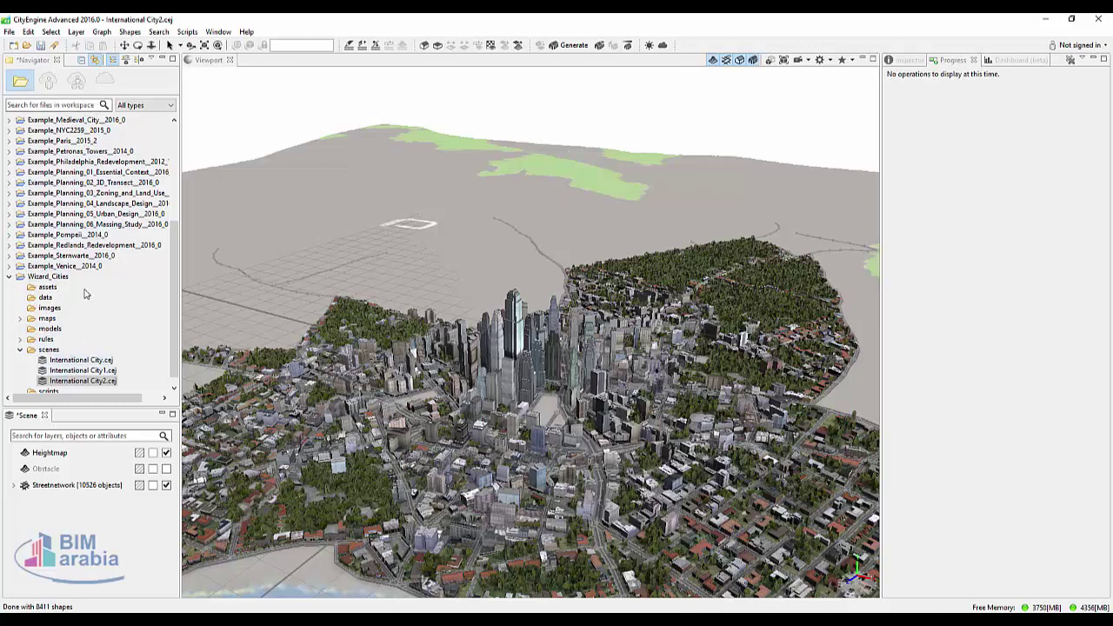
pyautogui.scroll(-1, 42, 309)
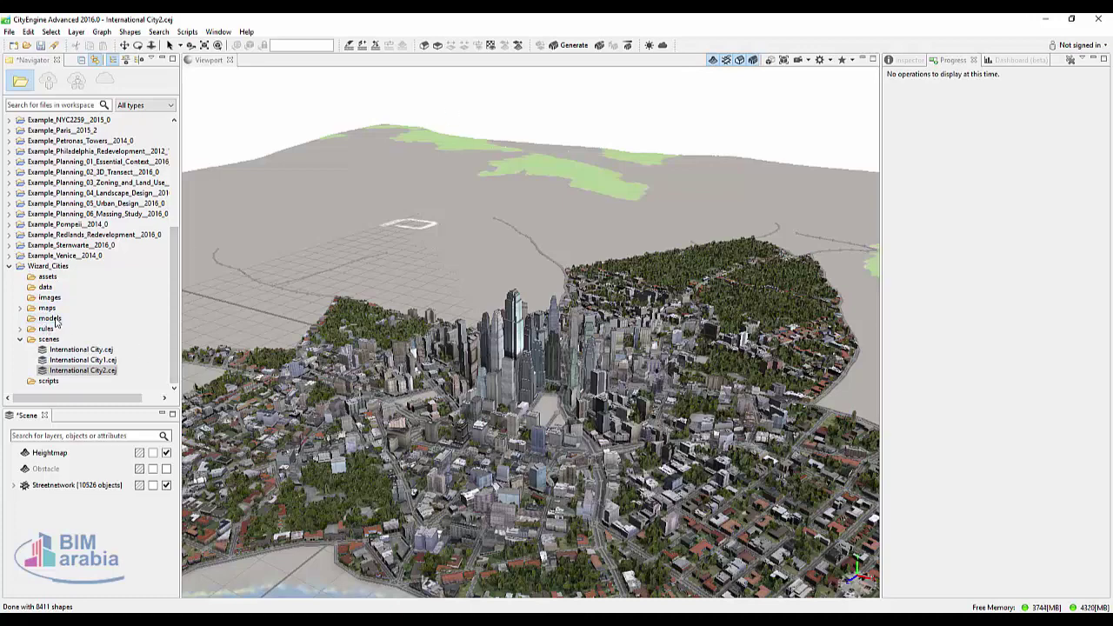
pyautogui.scroll(5, 223, 342)
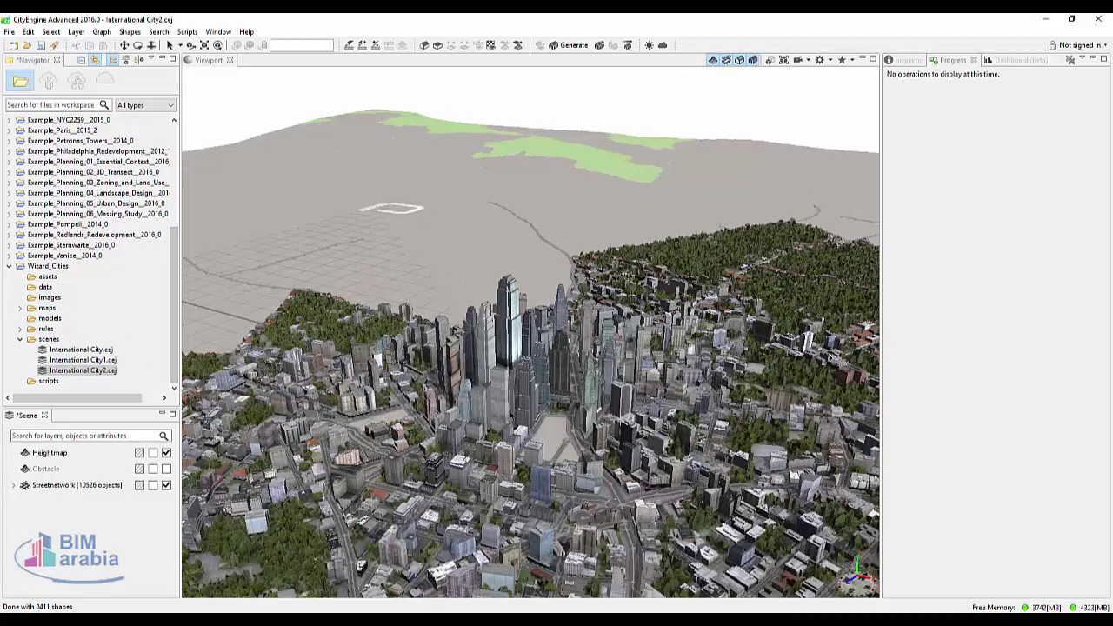
pyautogui.scroll(3, 482, 249)
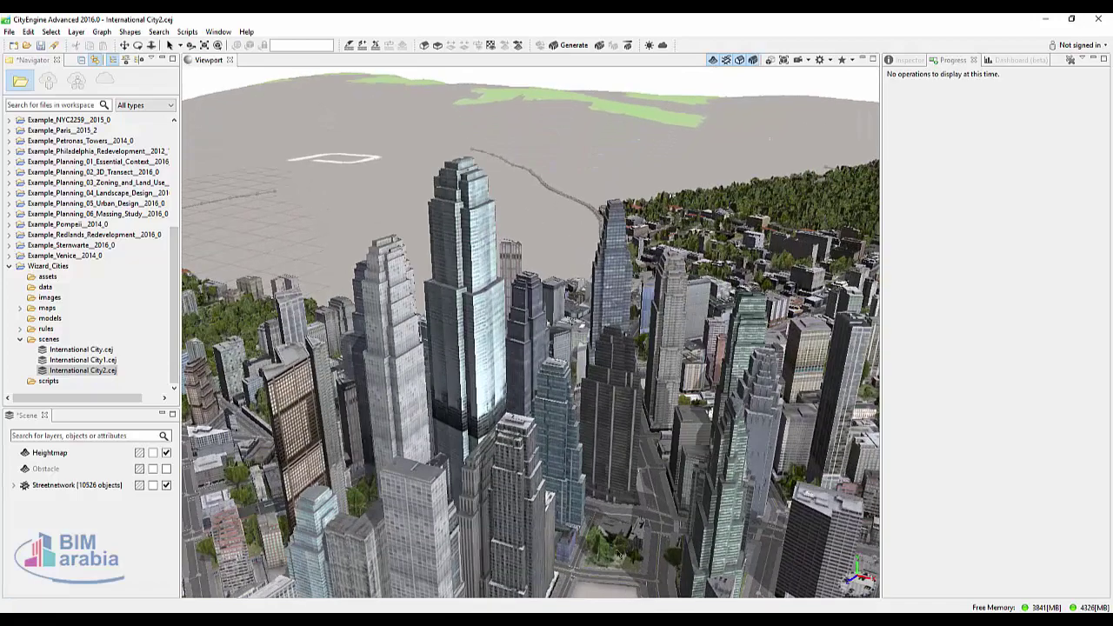
pyautogui.scroll(-2, 476, 266)
pyautogui.scroll(-2, 588, 571)
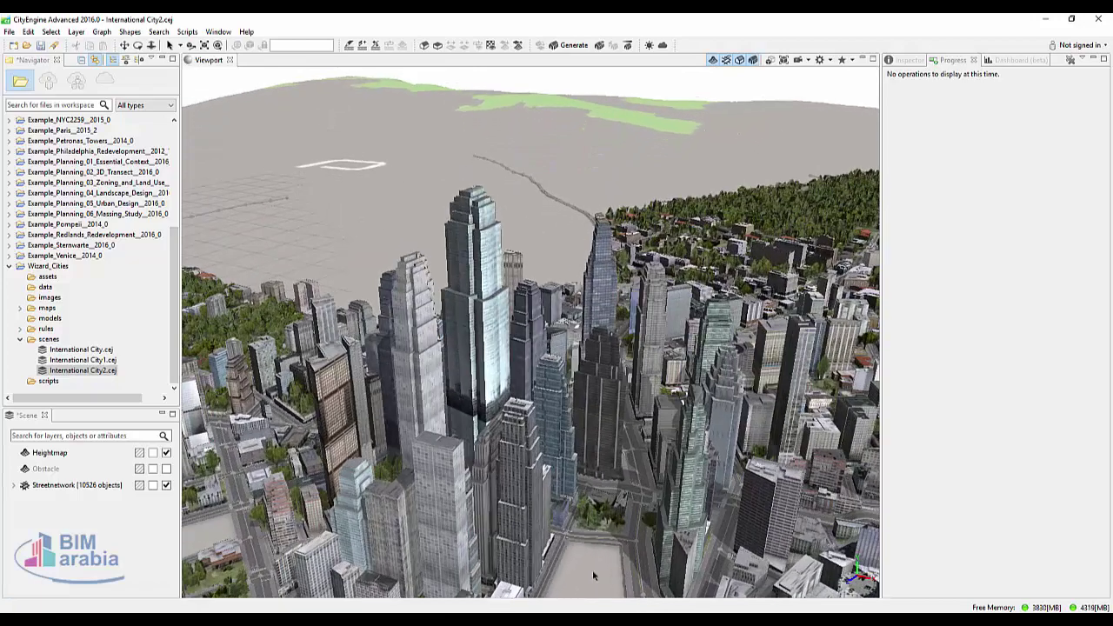
pyautogui.scroll(-2, 591, 574)
pyautogui.scroll(-2, 591, 531)
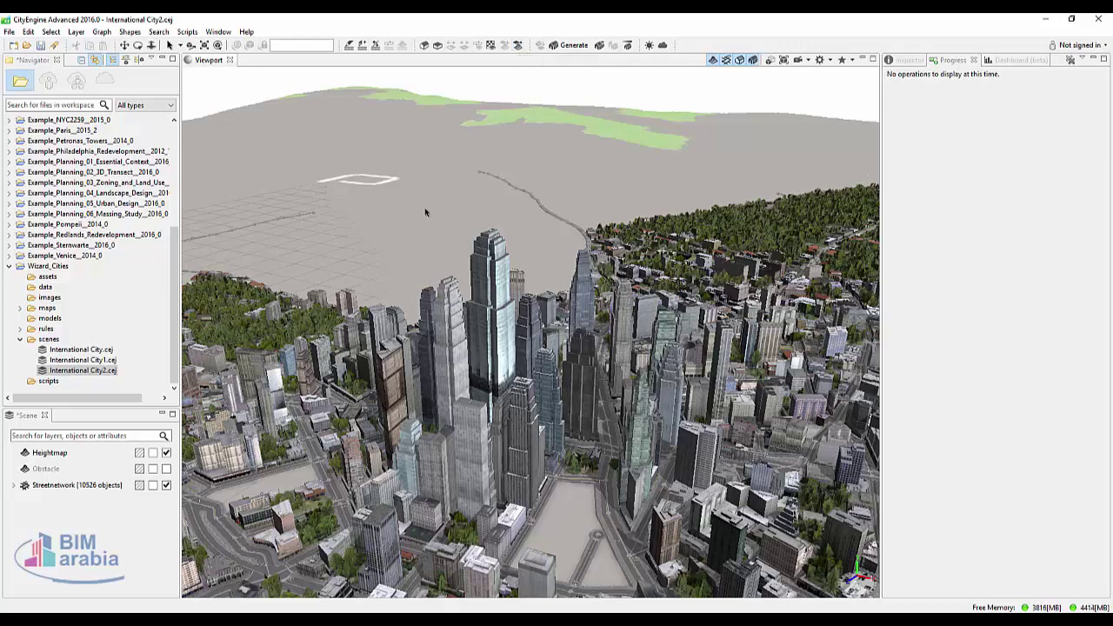
# Step: Draw a rectangular shape on the downtown plaza with the Rectangular Shape Creation tool
pyautogui.click(437, 46)
pyautogui.click(584, 514)
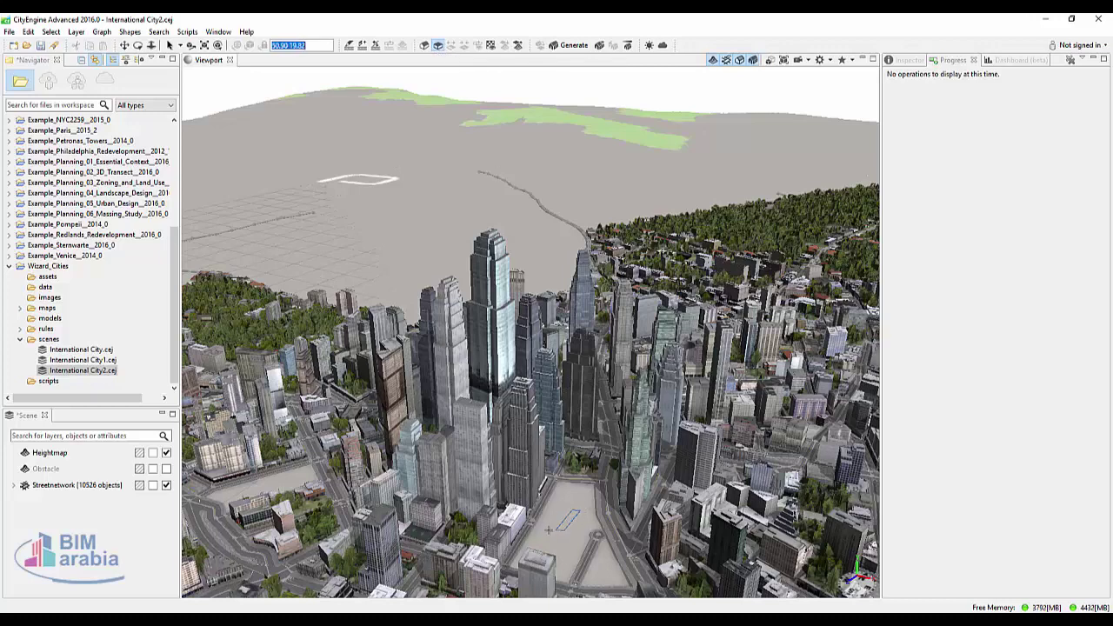
pyautogui.click(541, 533)
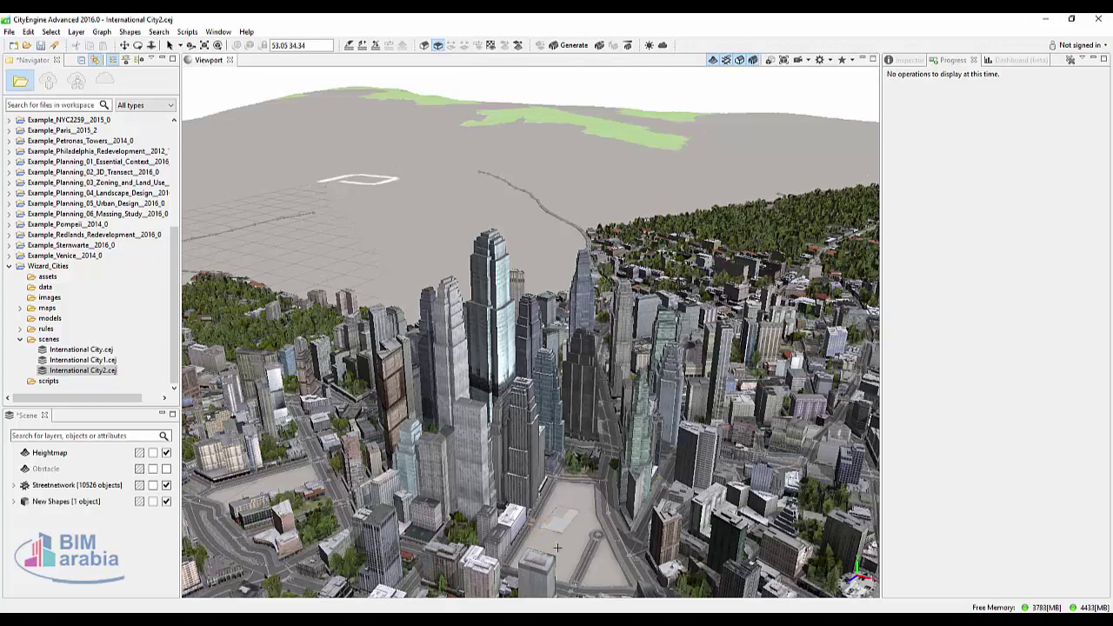
pyautogui.scroll(1, 556, 533)
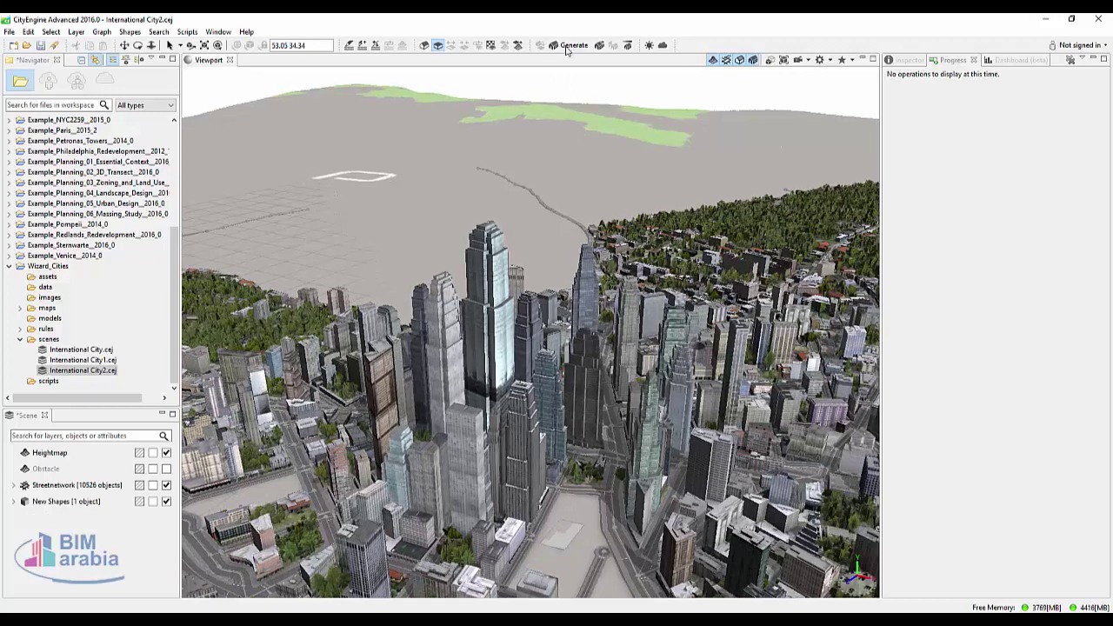
pyautogui.click(562, 543)
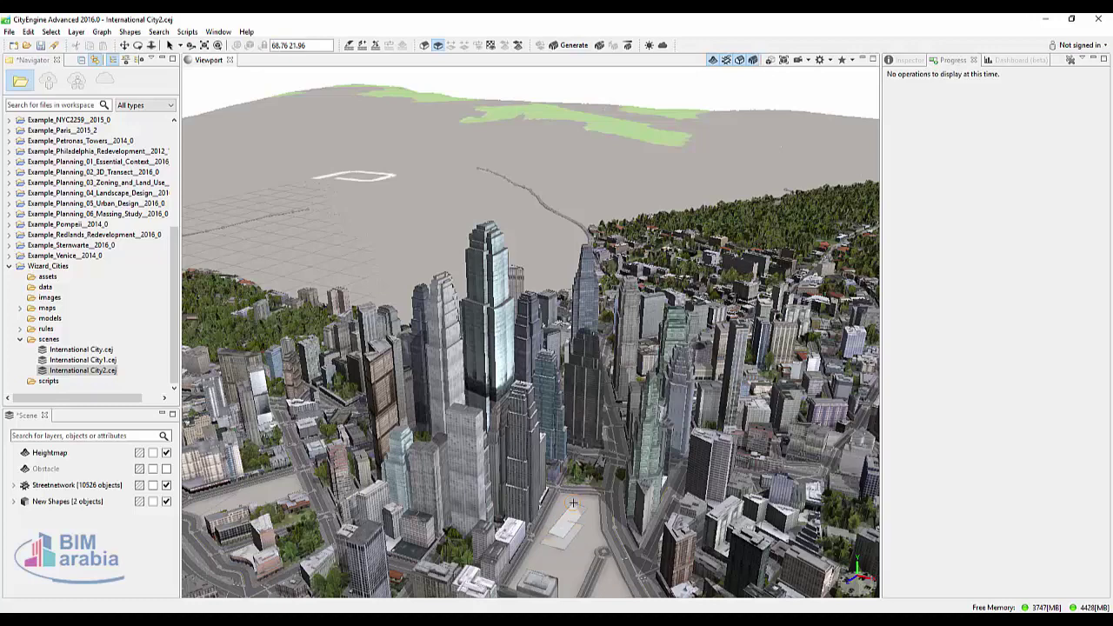
# Step: Extrude the plaza shape into a tall tower, then push its top down to about 162.27
pyautogui.click(568, 525)
pyautogui.moveTo(568, 525); pyautogui.dragTo(574, 317)
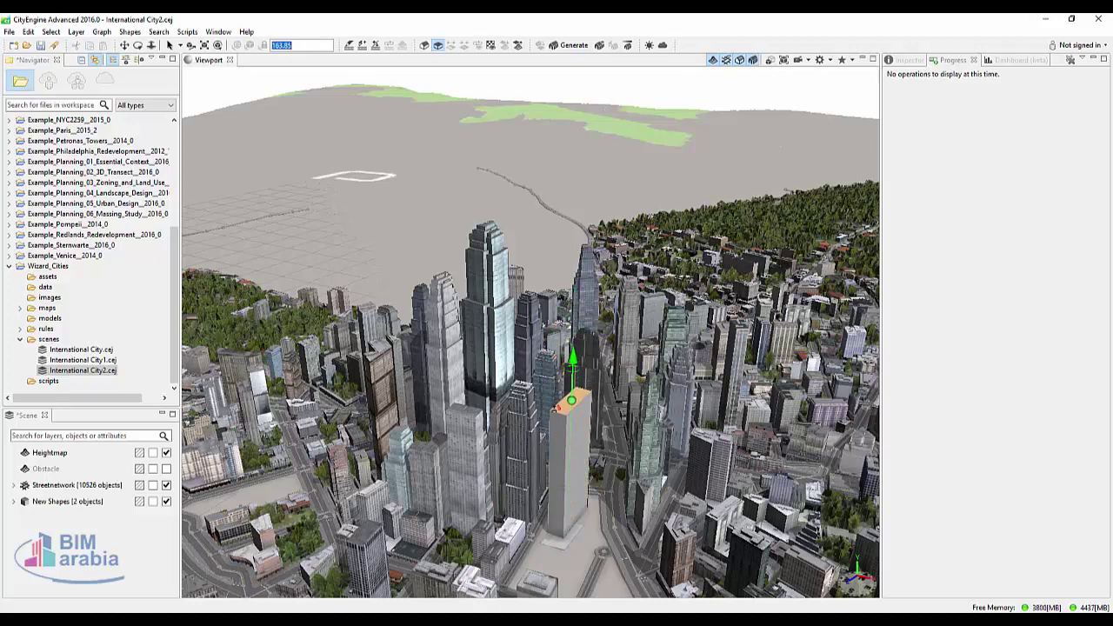
pyautogui.moveTo(574, 317); pyautogui.dragTo(571, 400)
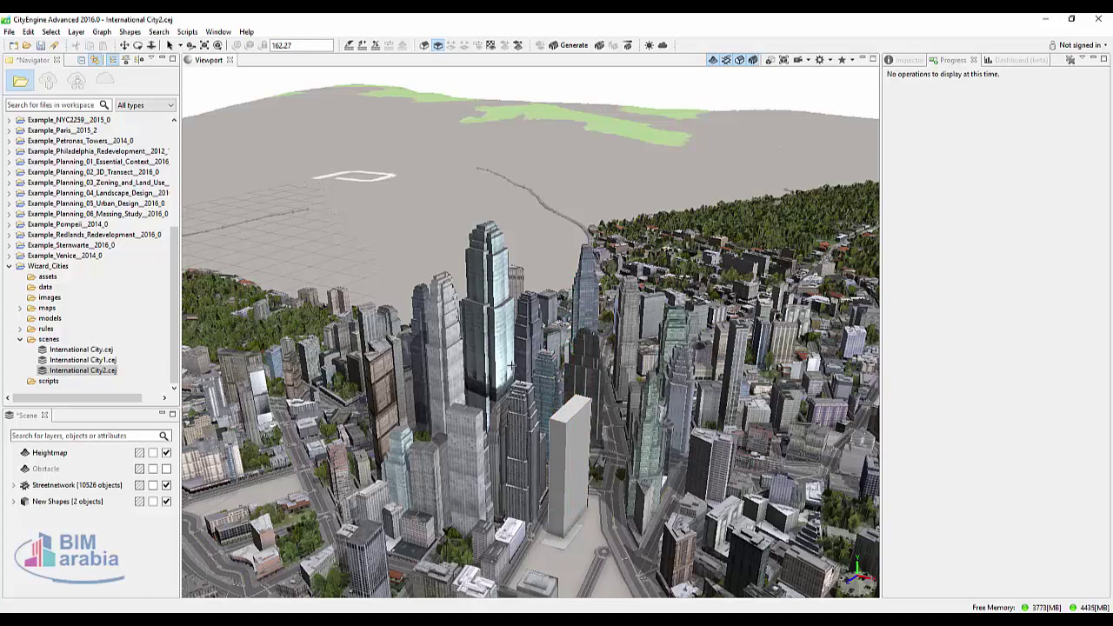
pyautogui.scroll(1, 512, 365)
pyautogui.scroll(2, 568, 563)
pyautogui.scroll(1, 575, 557)
pyautogui.scroll(1, 585, 578)
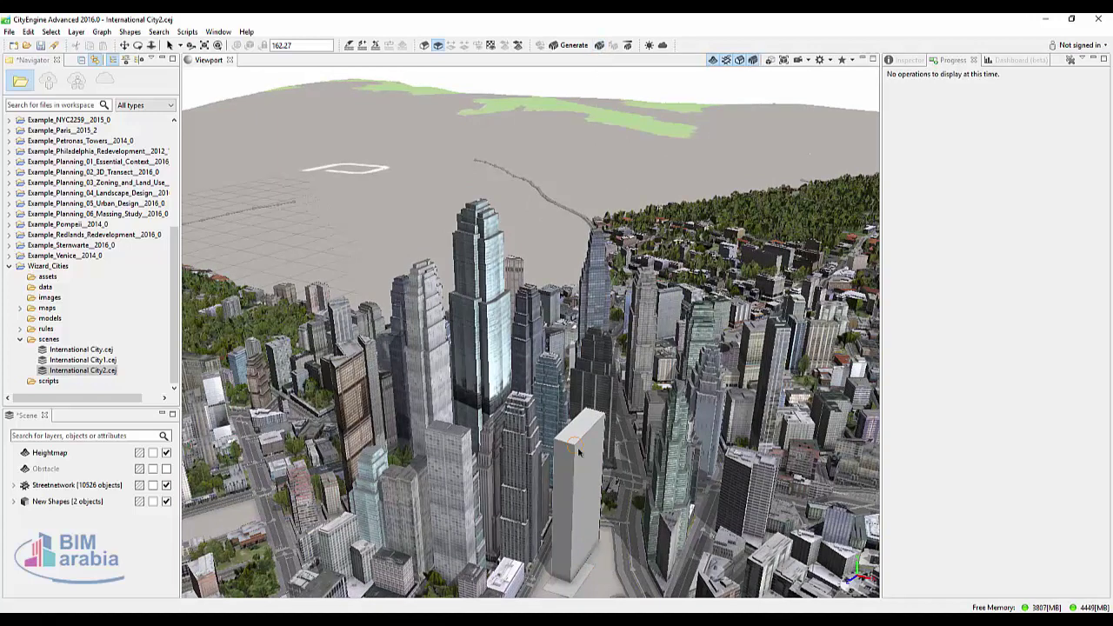
pyautogui.moveTo(581, 426); pyautogui.dragTo(578, 497)
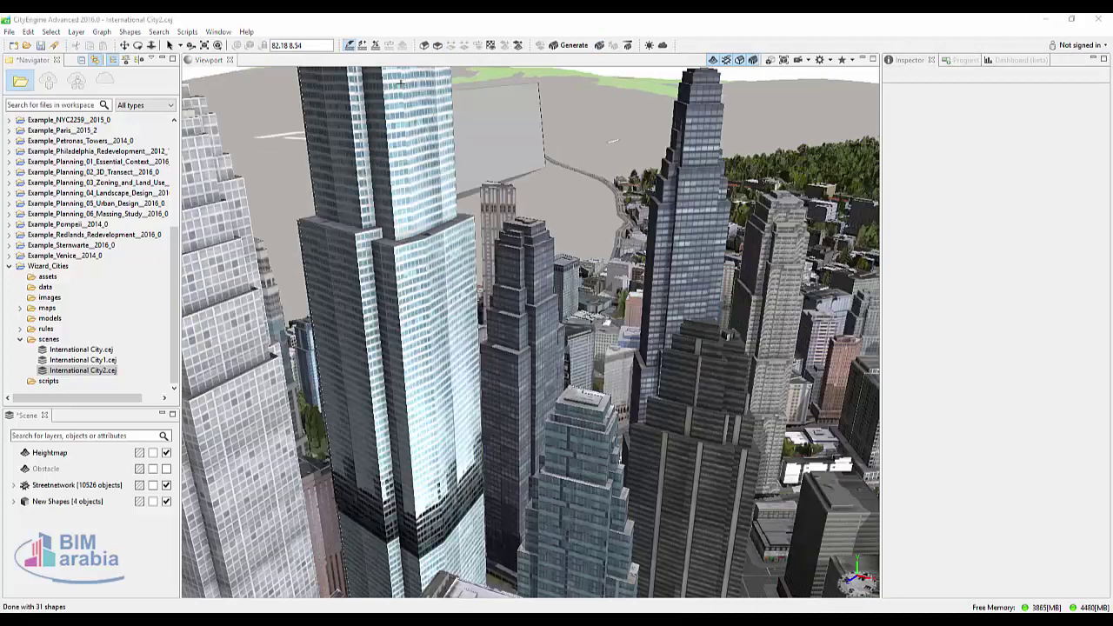
# Step: Finish drawing the curved minor street so it joins the street network
pyautogui.click(349, 46)
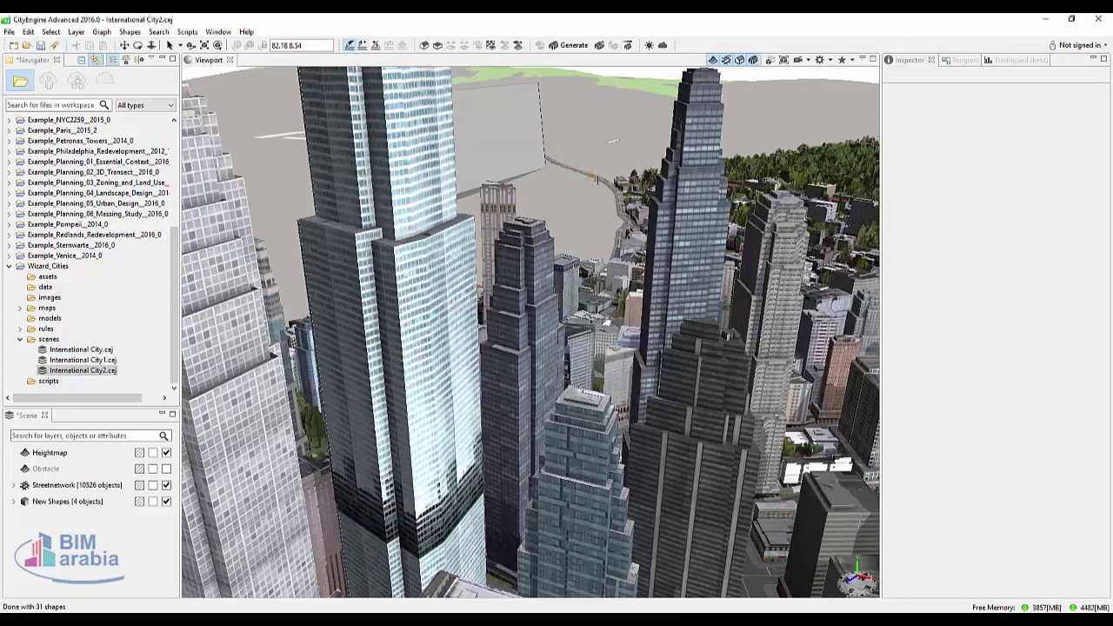
pyautogui.click(597, 186)
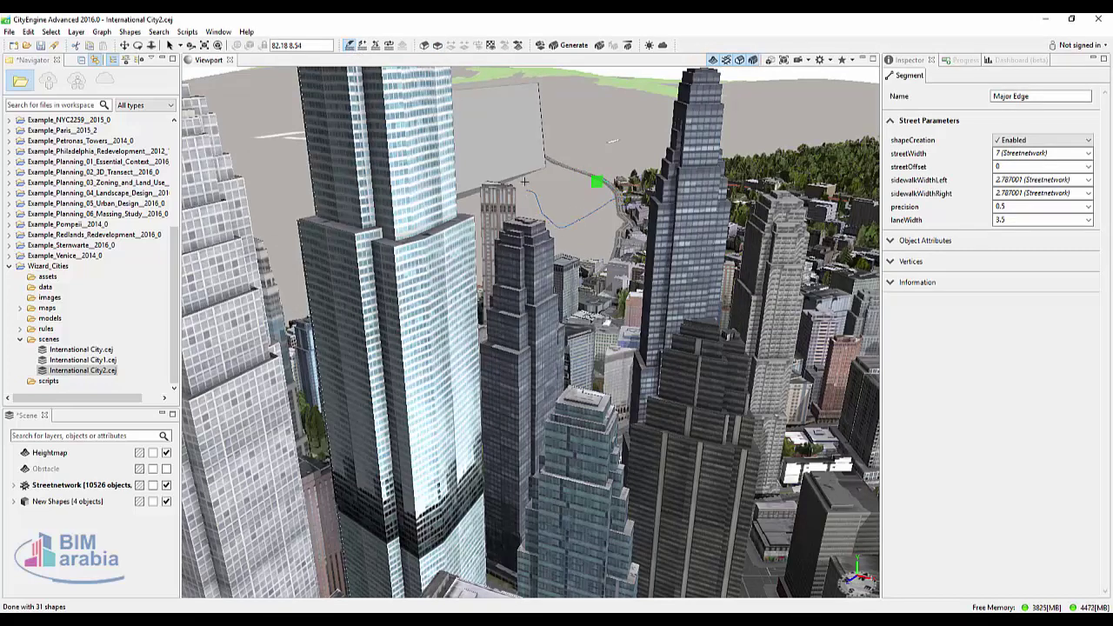
pyautogui.doubleClick(538, 179)
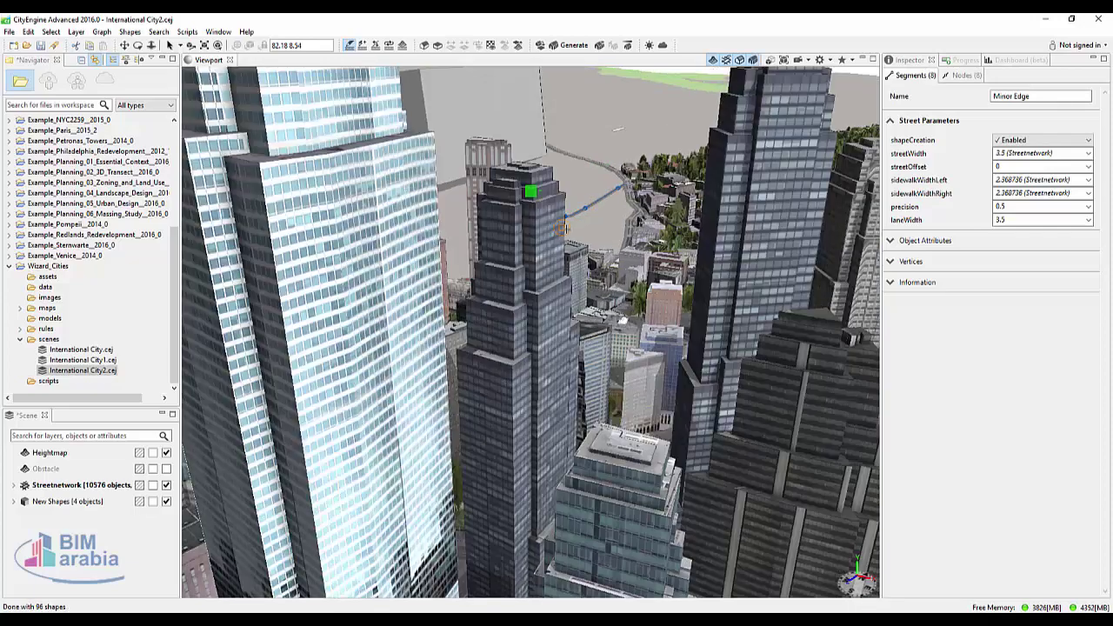
pyautogui.scroll(2, 604, 205)
pyautogui.scroll(1, 615, 178)
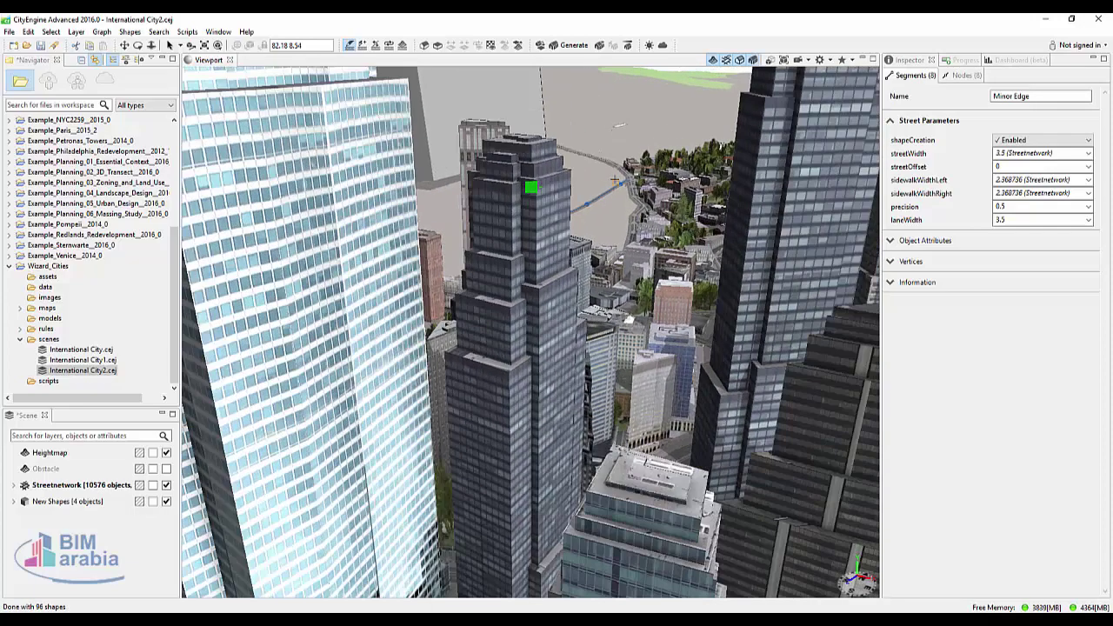
pyautogui.scroll(1, 613, 177)
pyautogui.scroll(1, 608, 172)
pyautogui.scroll(1, 601, 167)
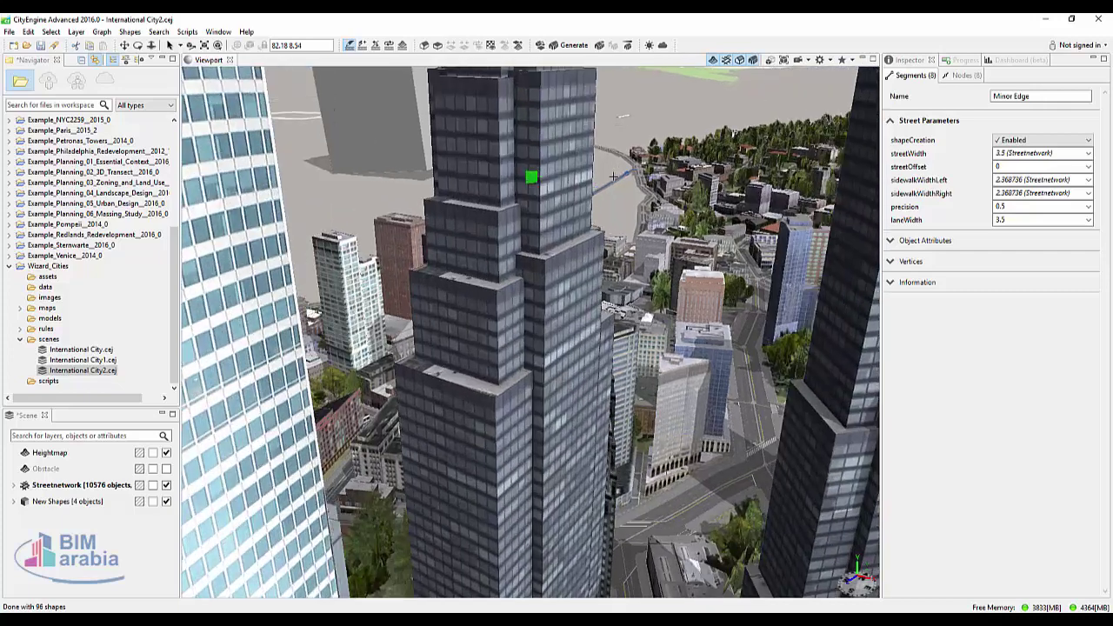
pyautogui.scroll(1, 593, 162)
pyautogui.scroll(1, 587, 157)
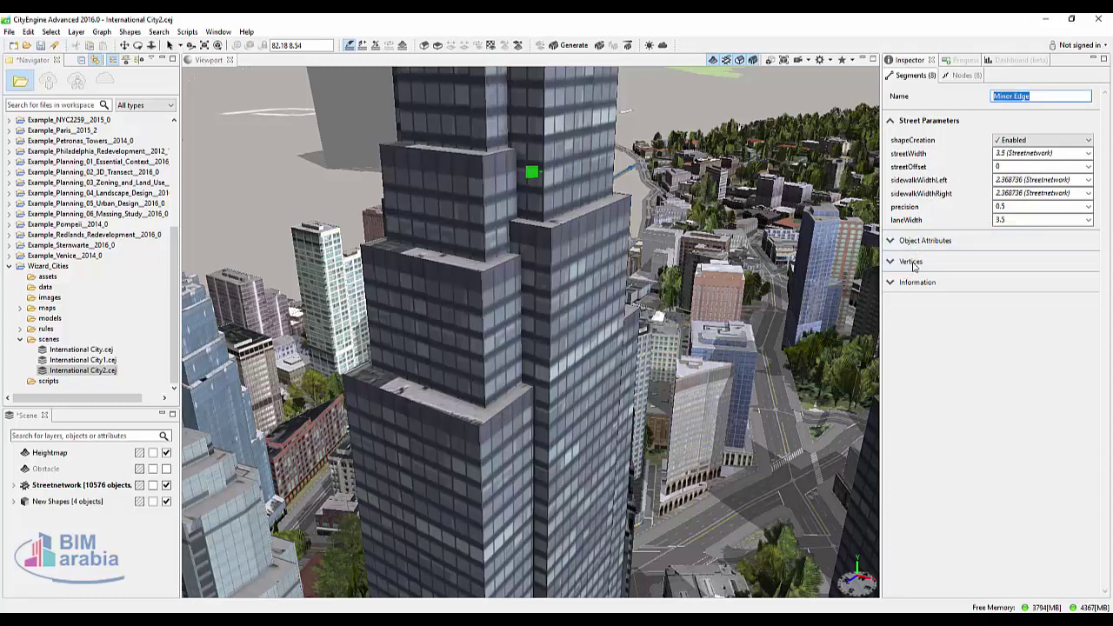
# Step: Expand the street's Object Attributes, Vertices and Information sections in the Inspector
pyautogui.click(890, 244)
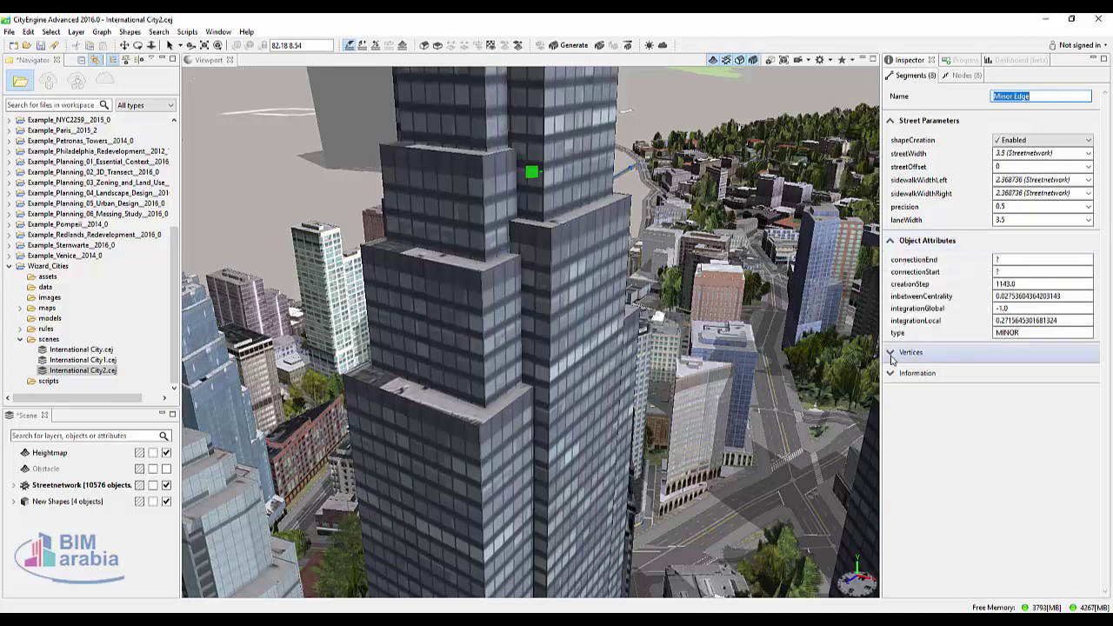
pyautogui.click(890, 352)
pyautogui.click(890, 419)
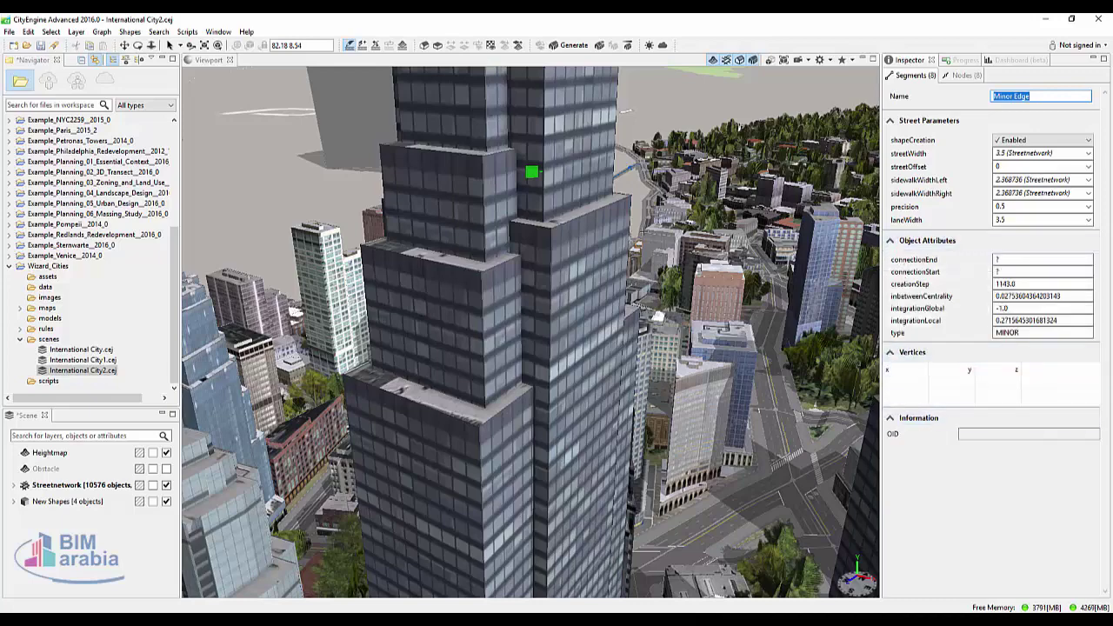
pyautogui.scroll(-3, 692, 306)
pyautogui.scroll(-5, 531, 331)
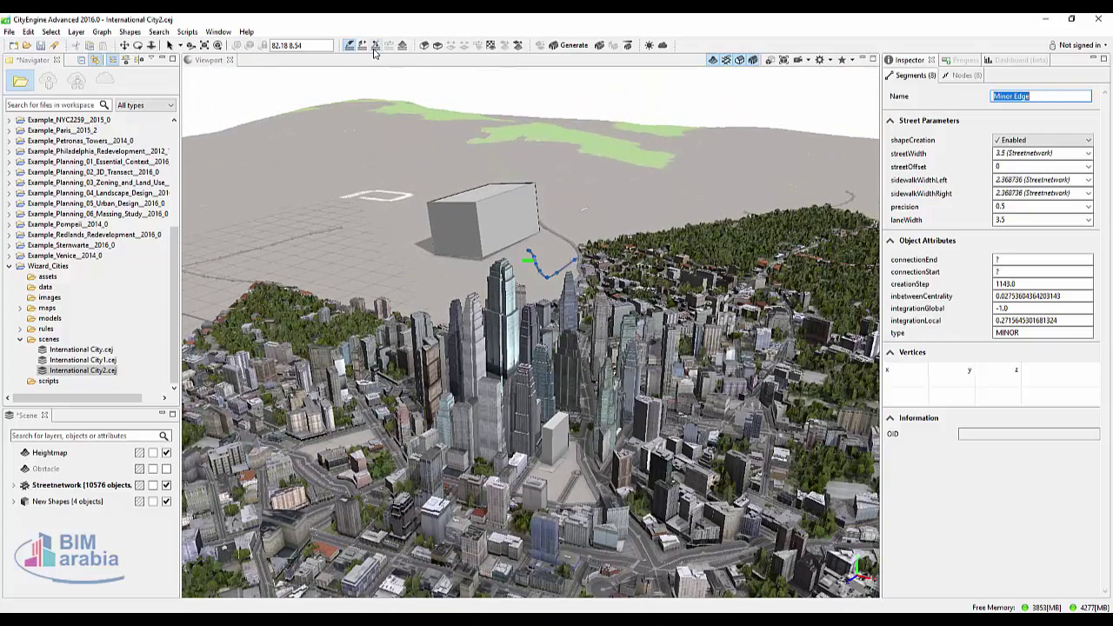
# Step: Bend the street segment entering the roundabout further left by dragging its curve handle
pyautogui.click(376, 45)
pyautogui.click(574, 498)
pyautogui.scroll(2, 578, 499)
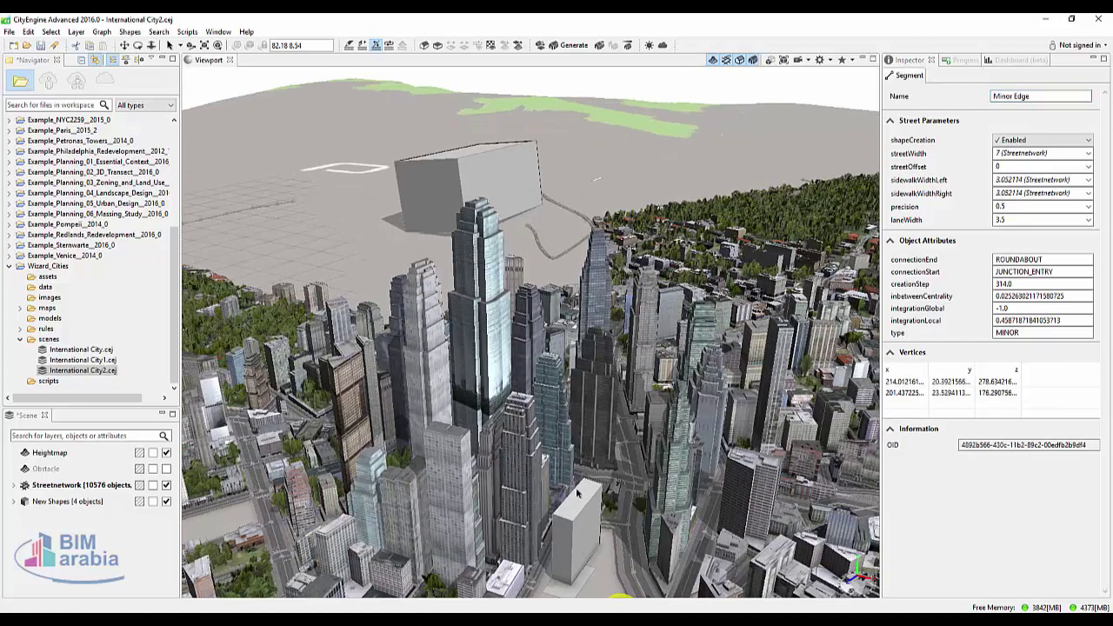
pyautogui.scroll(2, 600, 526)
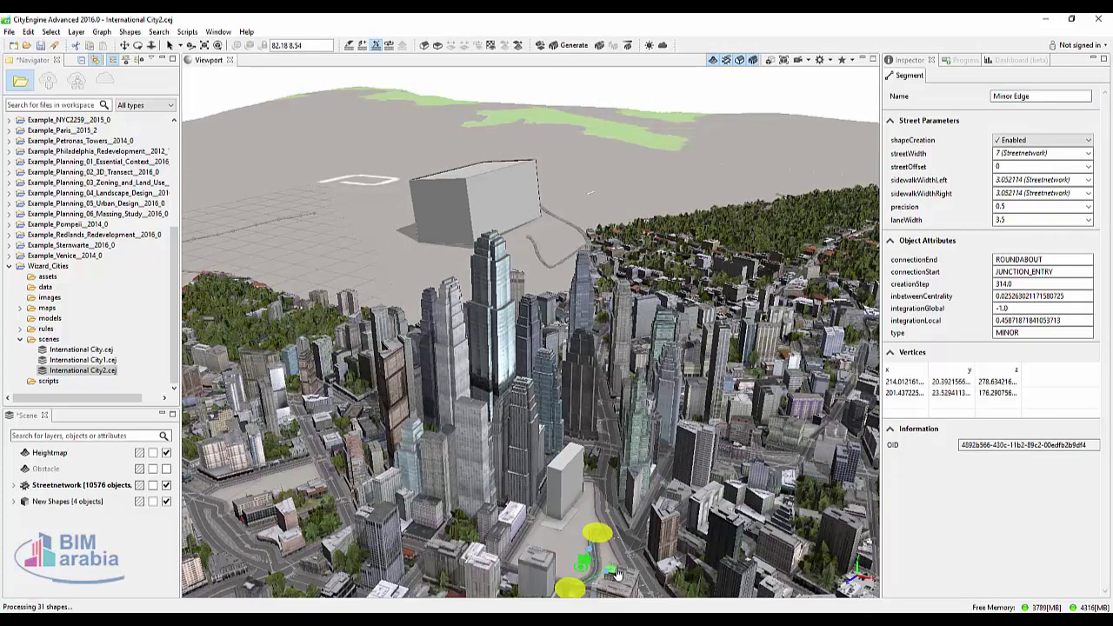
pyautogui.moveTo(614, 574)
pyautogui.mouseDown()
pyautogui.moveTo(550, 548)
pyautogui.moveTo(514, 452)
pyautogui.moveTo(454, 426)
pyautogui.mouseUp()
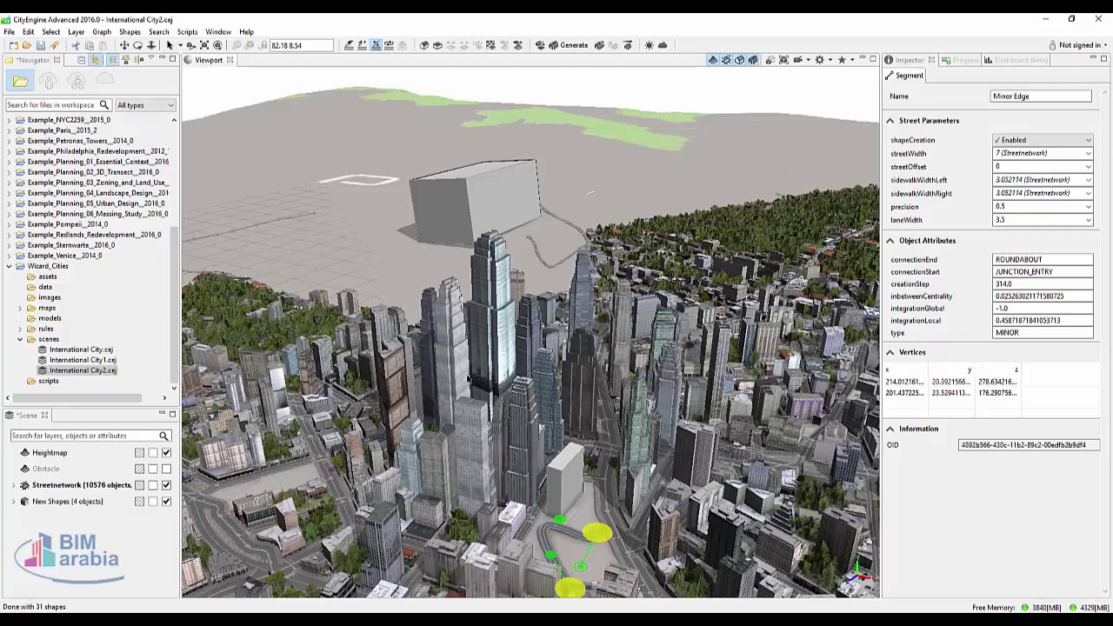
pyautogui.click(468, 125)
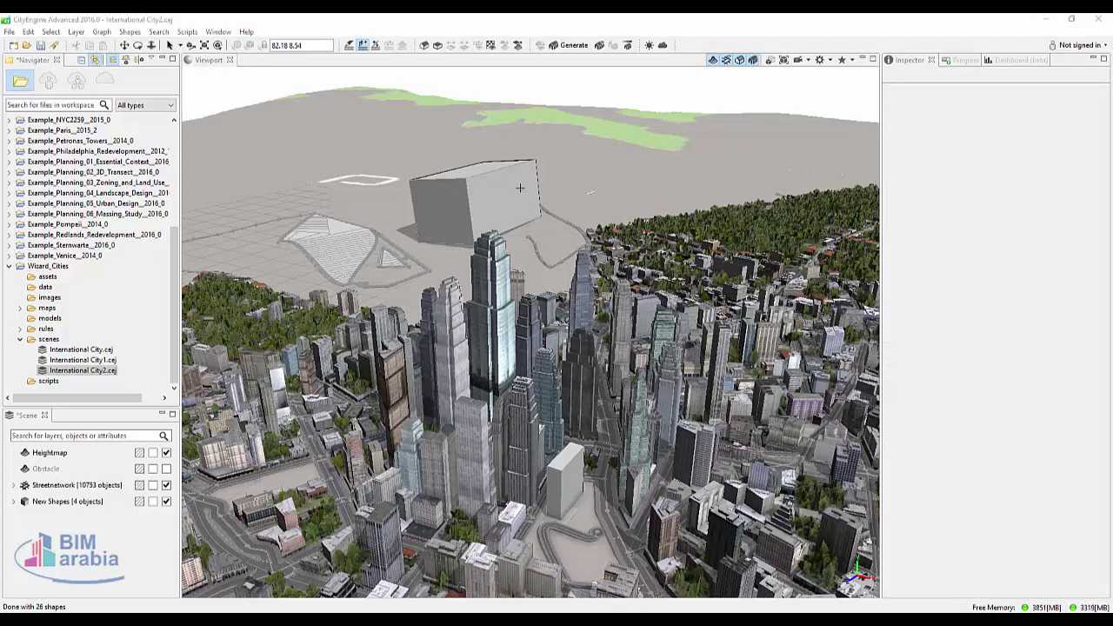
pyautogui.click(8, 31)
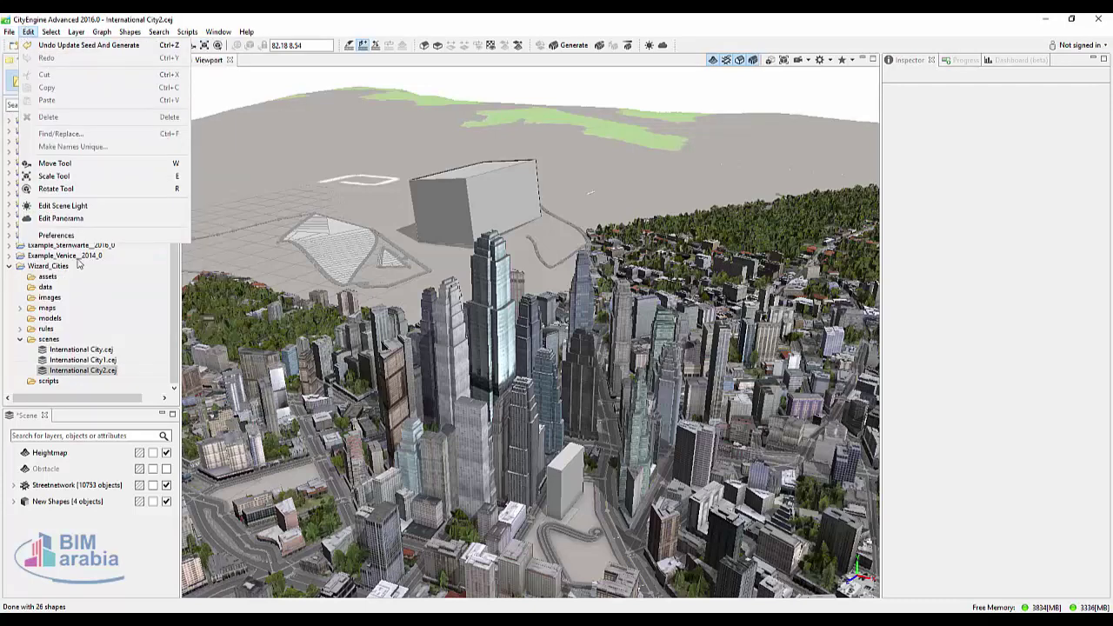
# Step: Open Preferences at General > Navigation Devices > Mouse
pyautogui.click(77, 236)
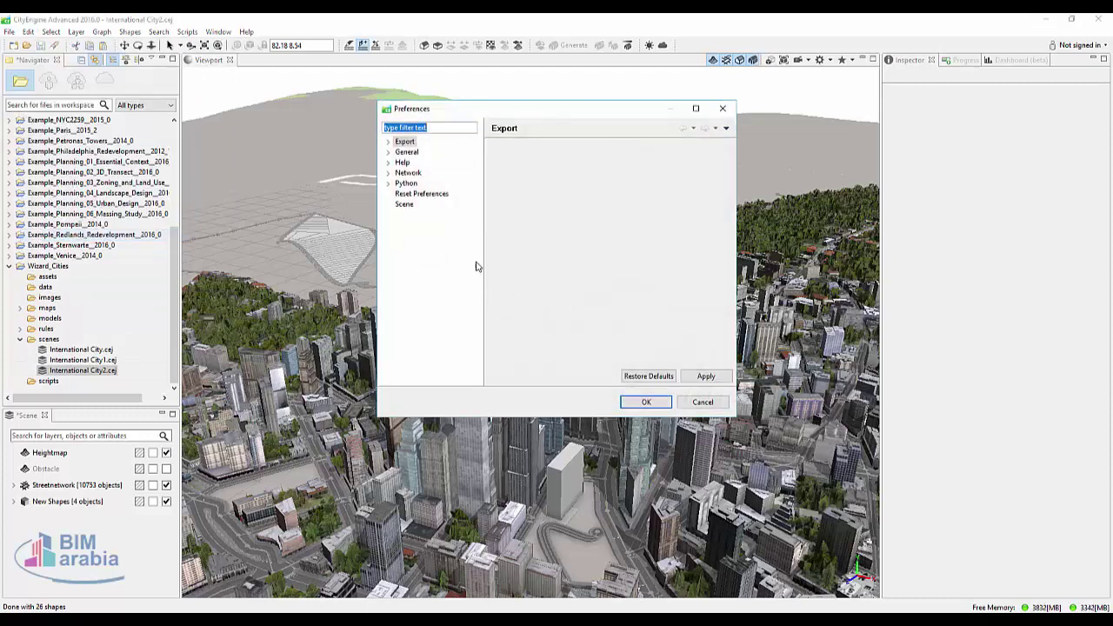
pyautogui.click(389, 152)
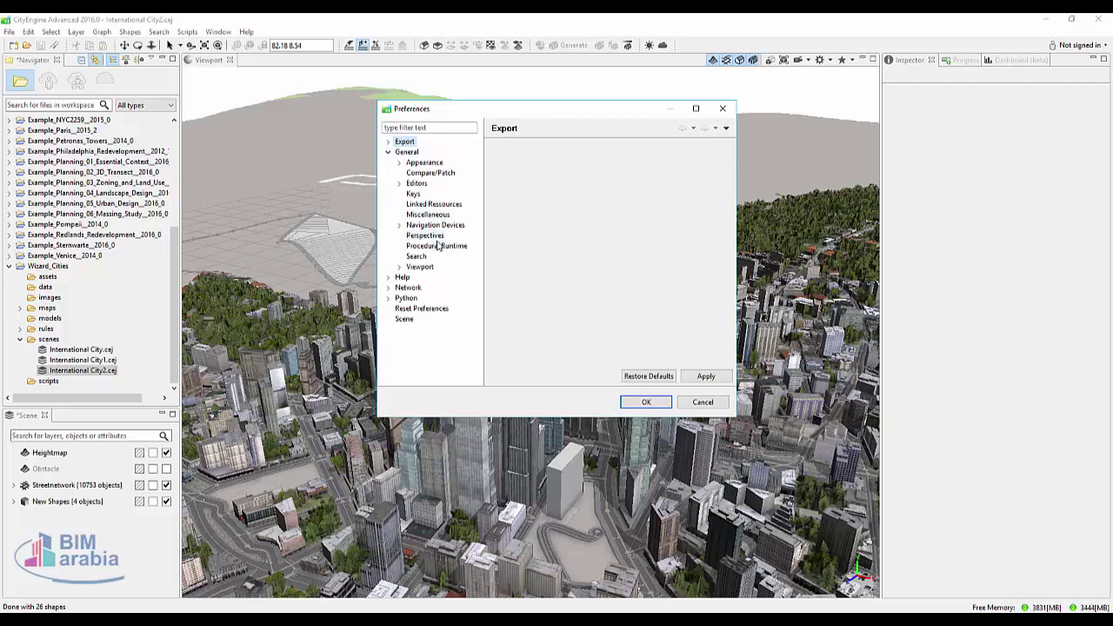
pyautogui.click(439, 226)
pyautogui.click(399, 226)
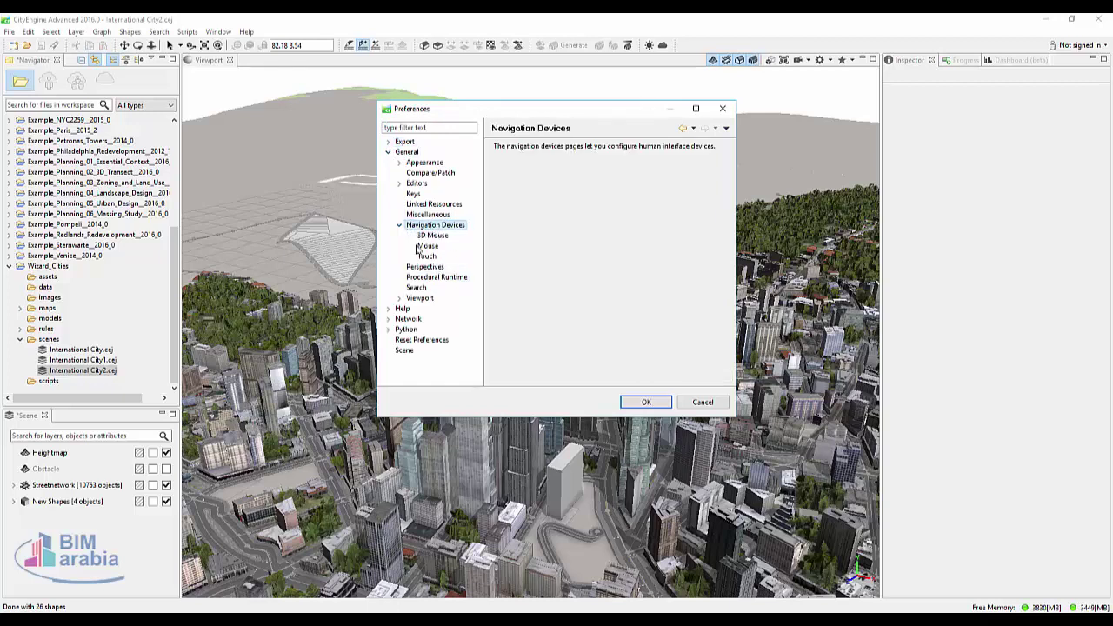
pyautogui.click(430, 235)
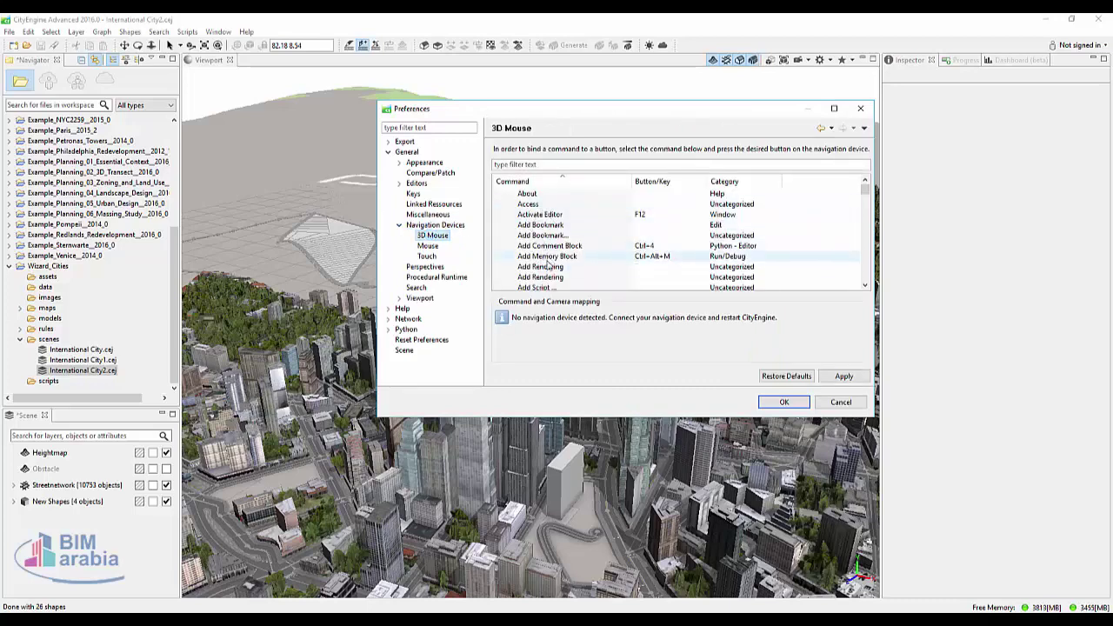
pyautogui.click(427, 246)
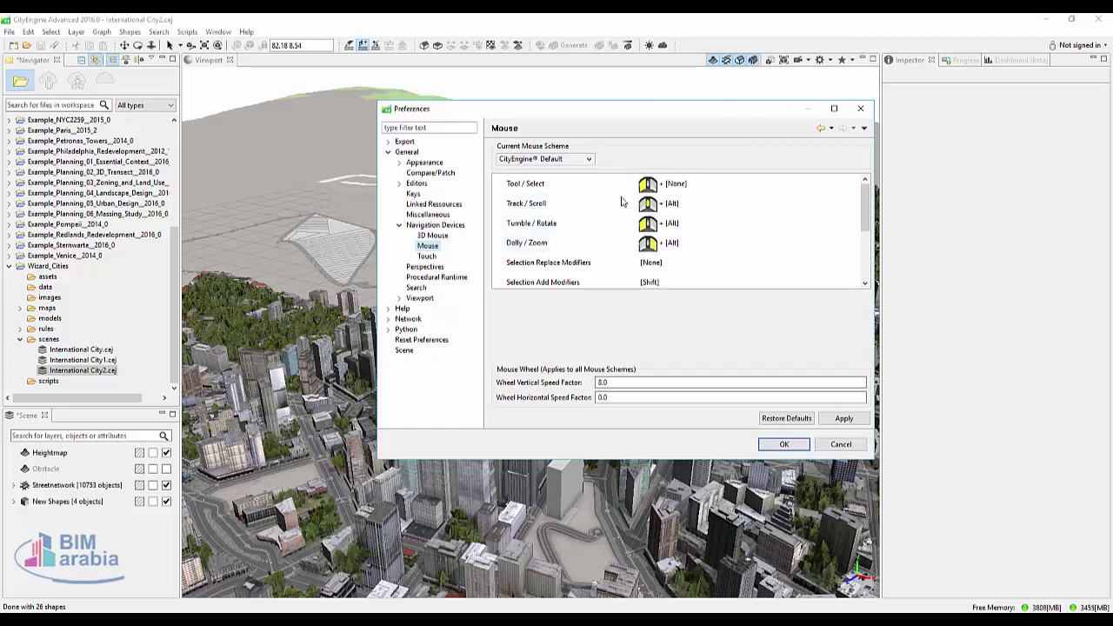
# Step: Set the current mouse scheme to Autodesk Revit and confirm with OK
pyautogui.click(589, 160)
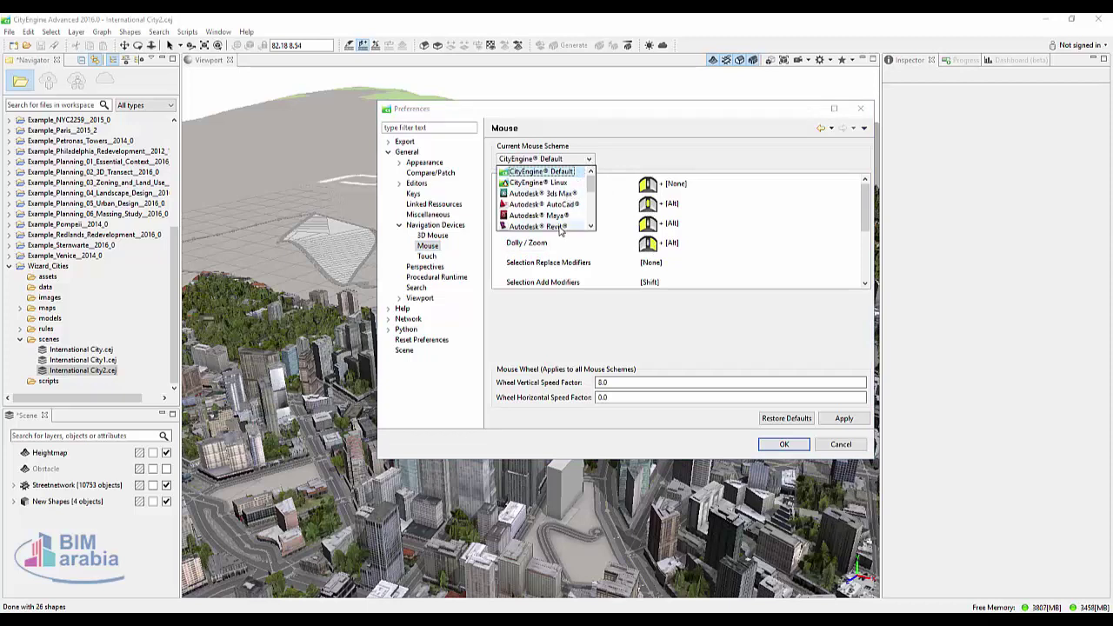
pyautogui.scroll(-1, 566, 228)
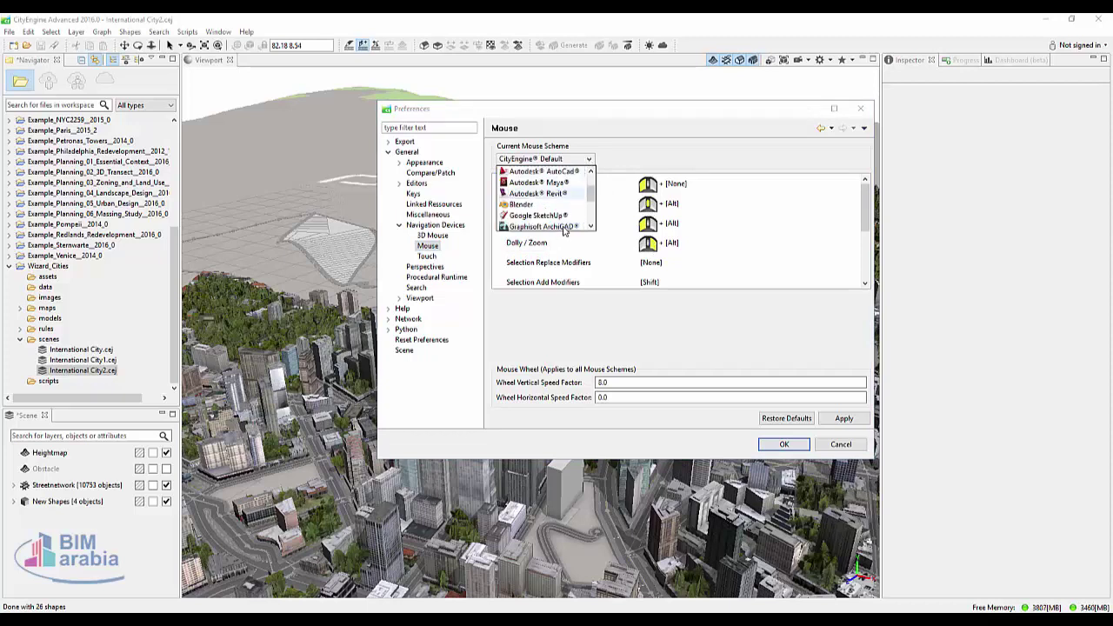
pyautogui.scroll(-1, 565, 226)
pyautogui.scroll(1, 568, 199)
pyautogui.click(567, 198)
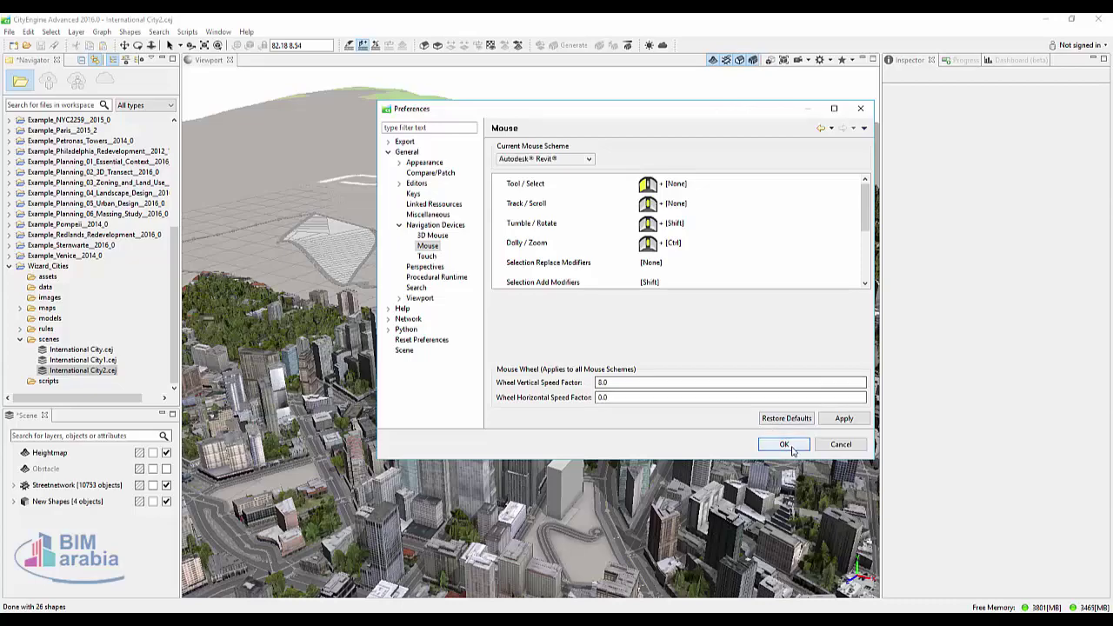
pyautogui.click(784, 444)
pyautogui.keyDown('shift'); pyautogui.moveTo(552, 378); pyautogui.dragTo(554, 300, button='middle'); pyautogui.keyUp('shift')
pyautogui.scroll(-3, 553, 300)
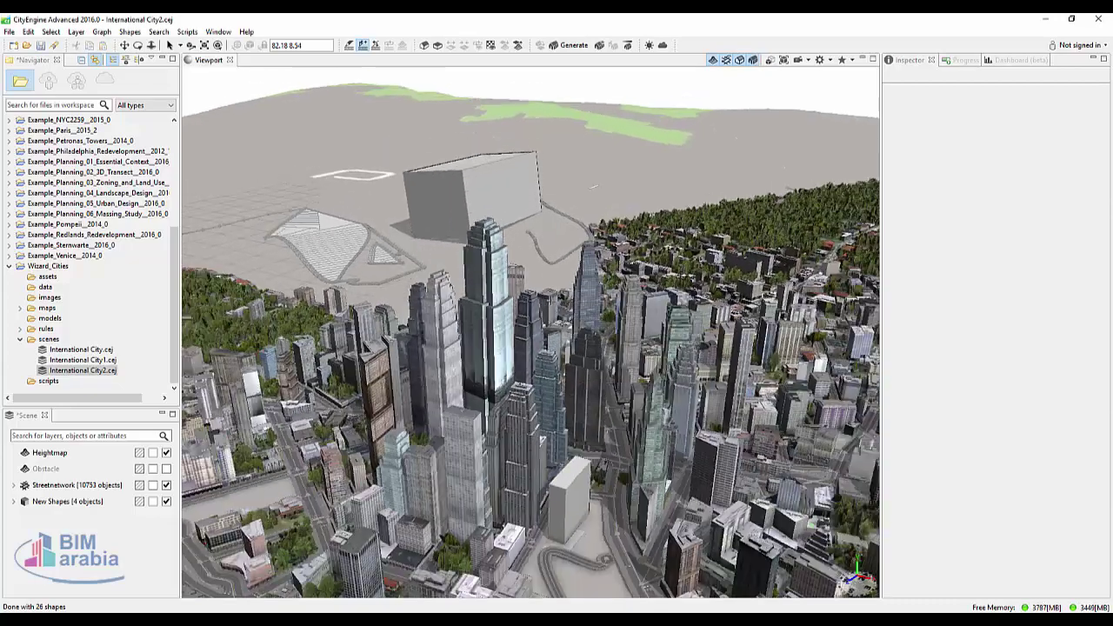
pyautogui.scroll(-3, 553, 300)
pyautogui.scroll(-3, 553, 300)
pyautogui.scroll(4, 553, 300)
pyautogui.scroll(3, 565, 229)
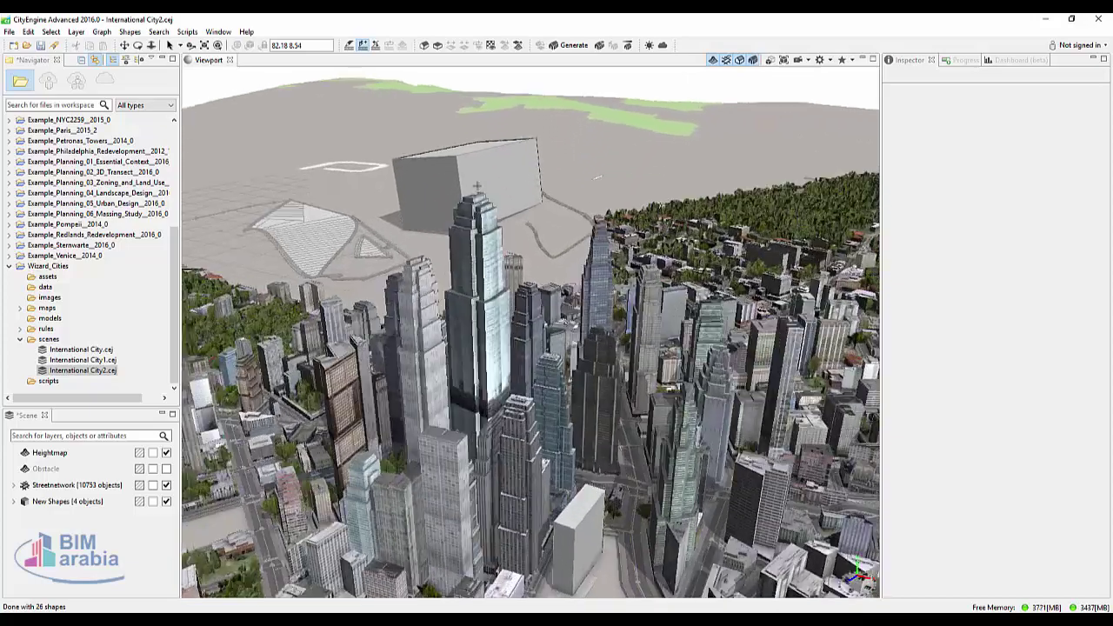
pyautogui.scroll(3, 564, 229)
pyautogui.scroll(-2, 565, 229)
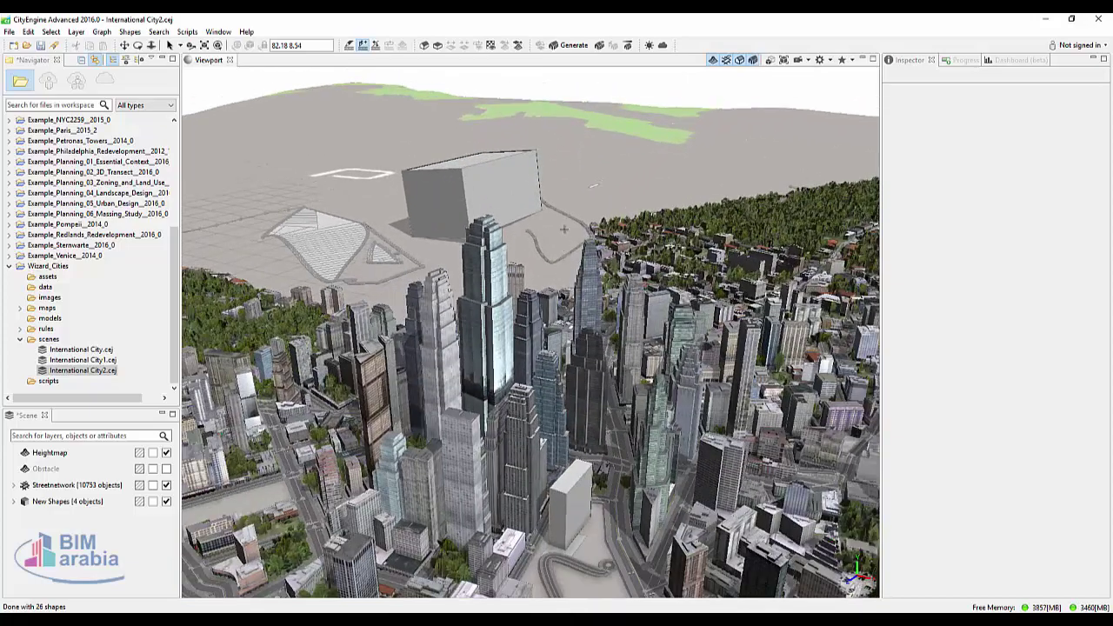